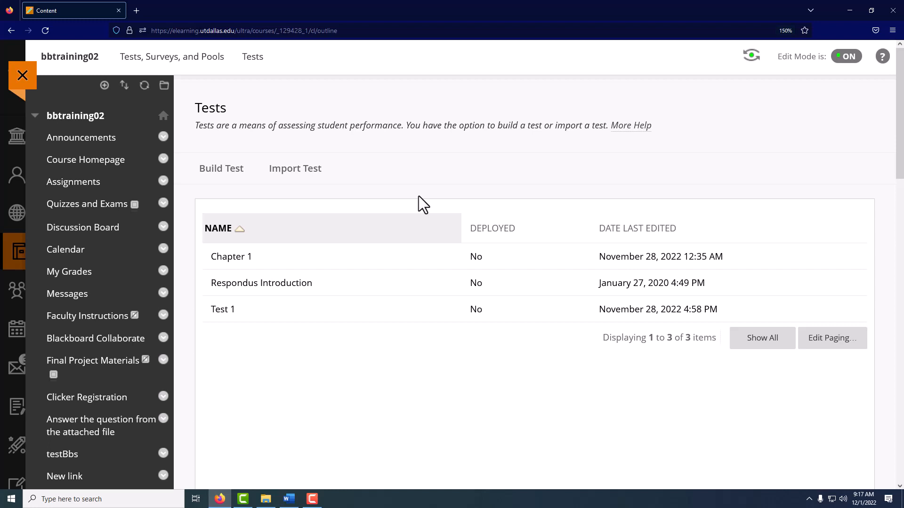
# - Add the existing test "Test 1" to the Quizzes and Exams content area
pyautogui.click(120, 207)
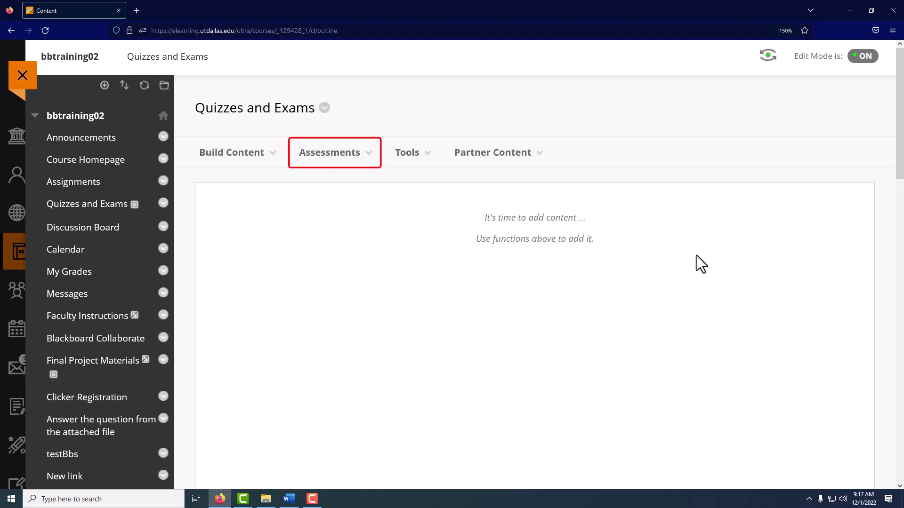
pyautogui.click(360, 160)
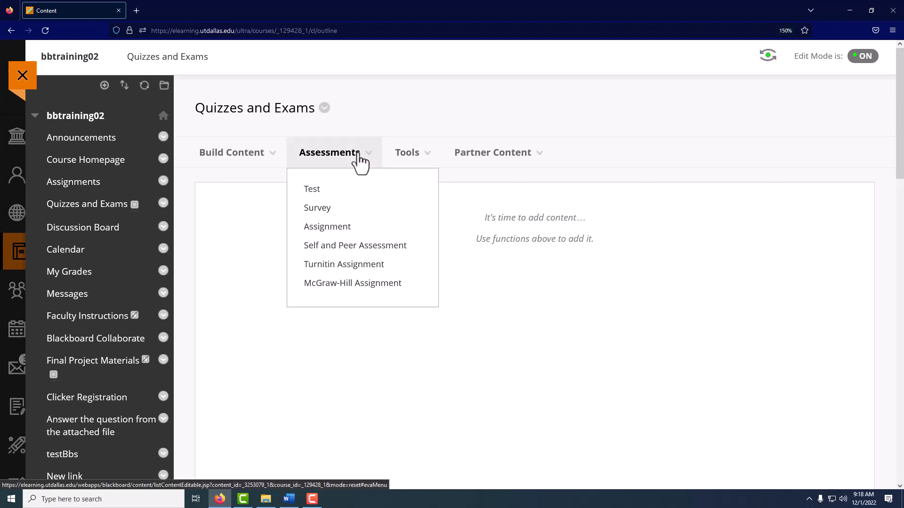
pyautogui.click(356, 190)
pyautogui.scroll(-4, 355, 185)
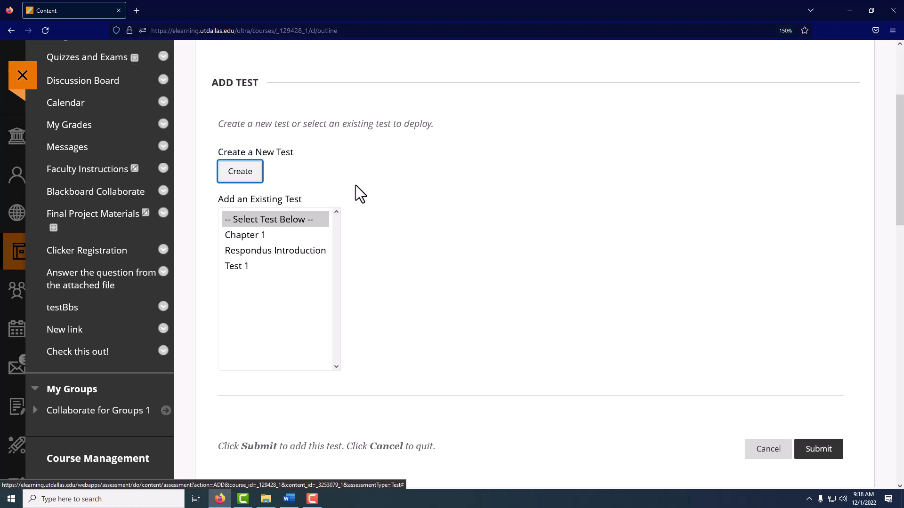
pyautogui.click(284, 269)
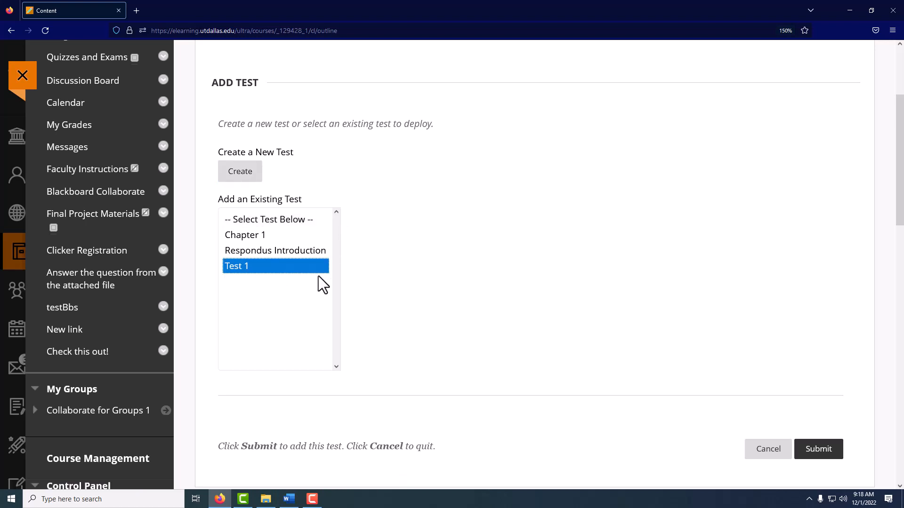
pyautogui.click(824, 452)
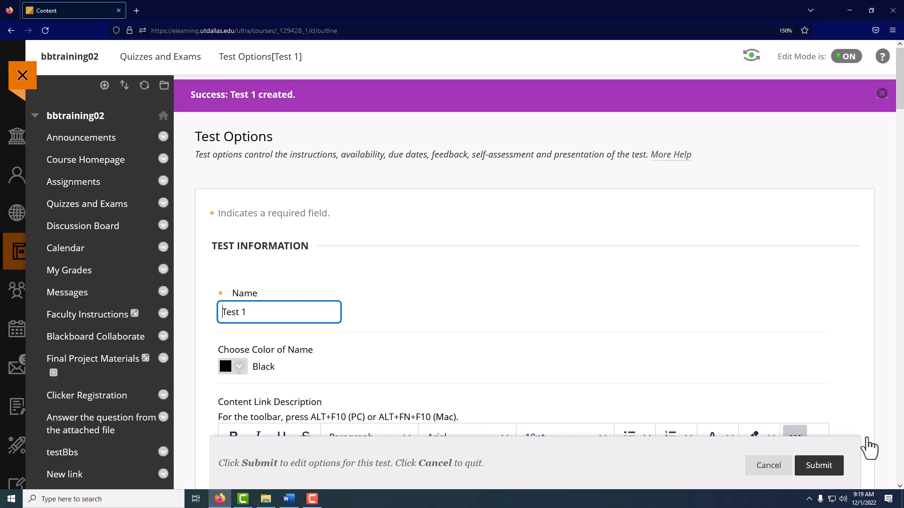
# - Set both the test description and the instructions to show to students before they begin the test
pyautogui.scroll(-6, 866, 436)
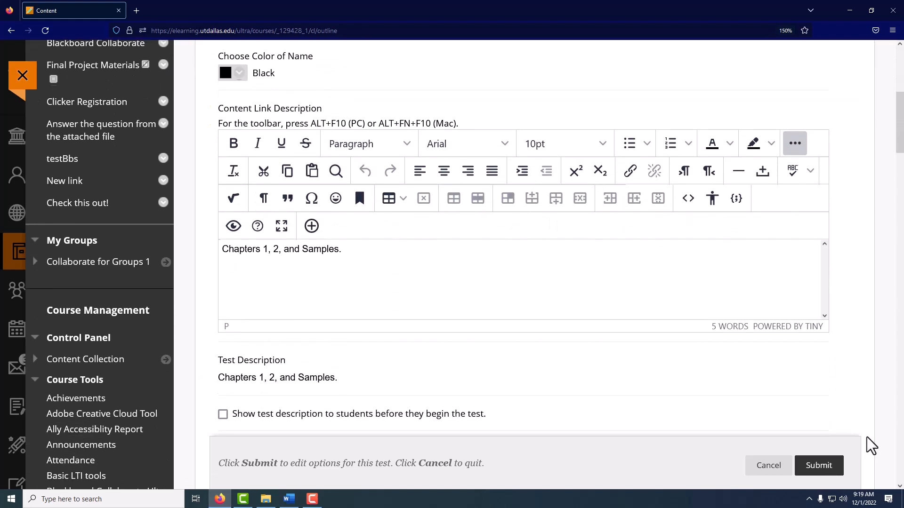
pyautogui.scroll(-4, 866, 446)
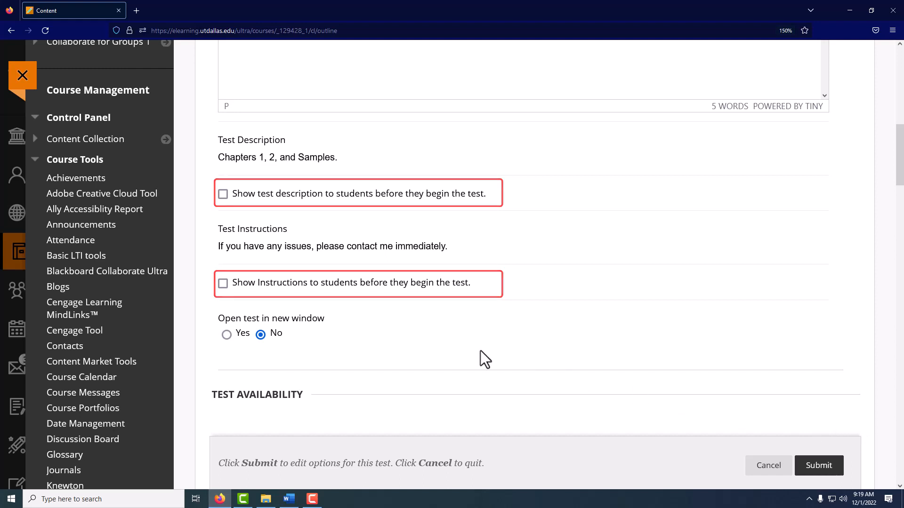
pyautogui.click(223, 284)
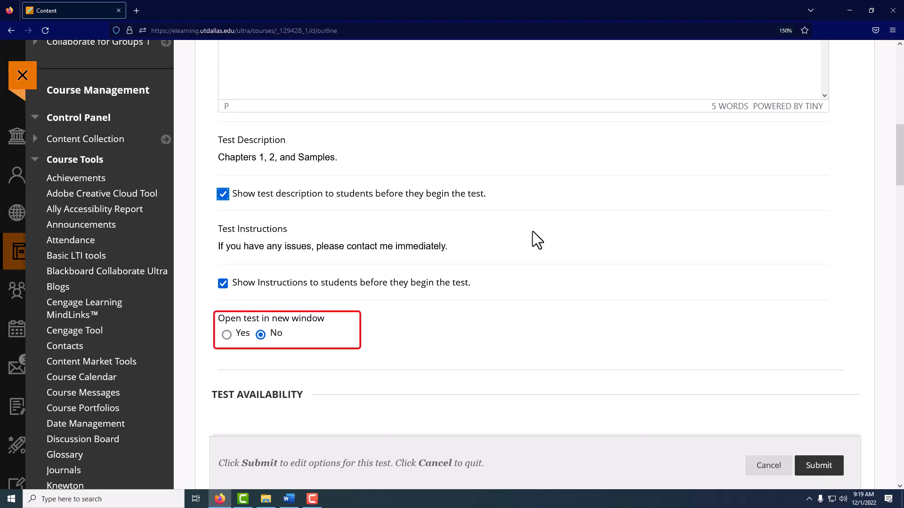
# - Make the test available to students and allow 2 attempts, keeping Last Graded Attempt as the scoring method
pyautogui.scroll(-6, 532, 230)
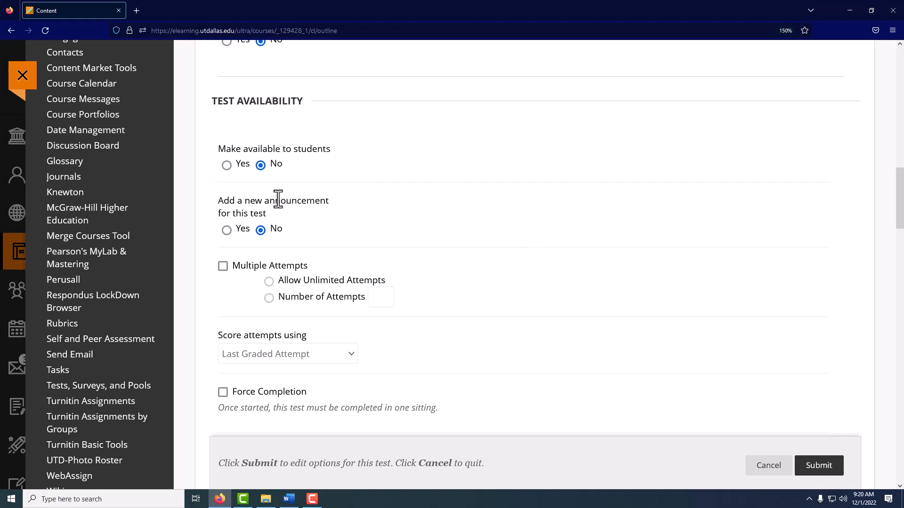
pyautogui.click(227, 165)
pyautogui.click(224, 268)
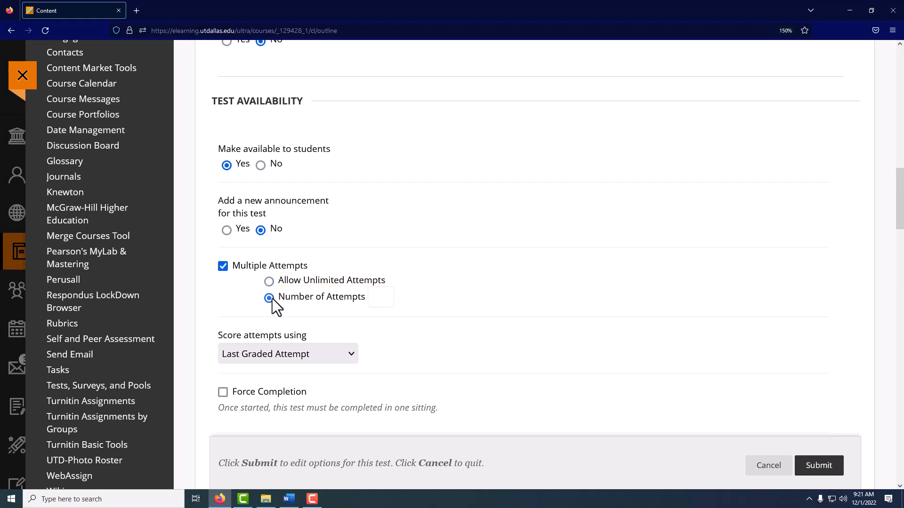
pyautogui.click(381, 300)
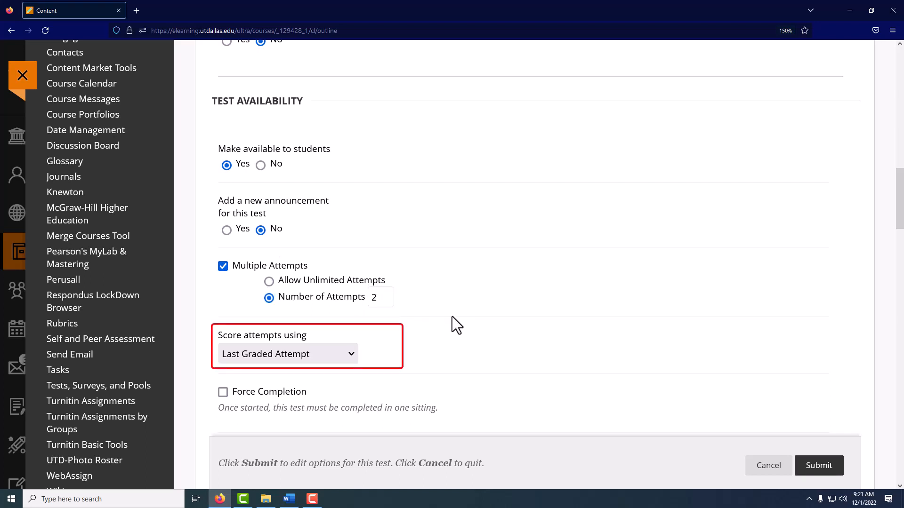
pyautogui.click(350, 357)
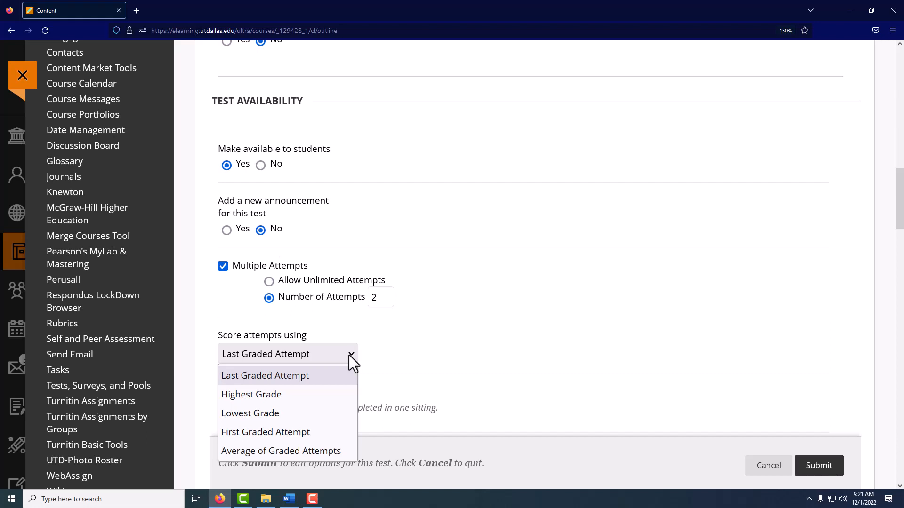
pyautogui.click(391, 353)
# - Enable the test timer and set it to 15 minutes, leaving Auto-Submit off
pyautogui.scroll(-5, 391, 353)
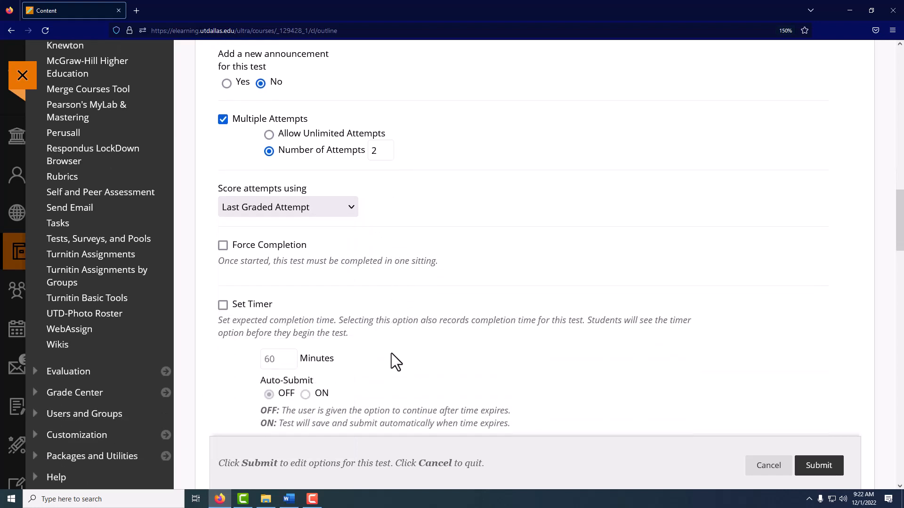
pyautogui.scroll(-1, 392, 353)
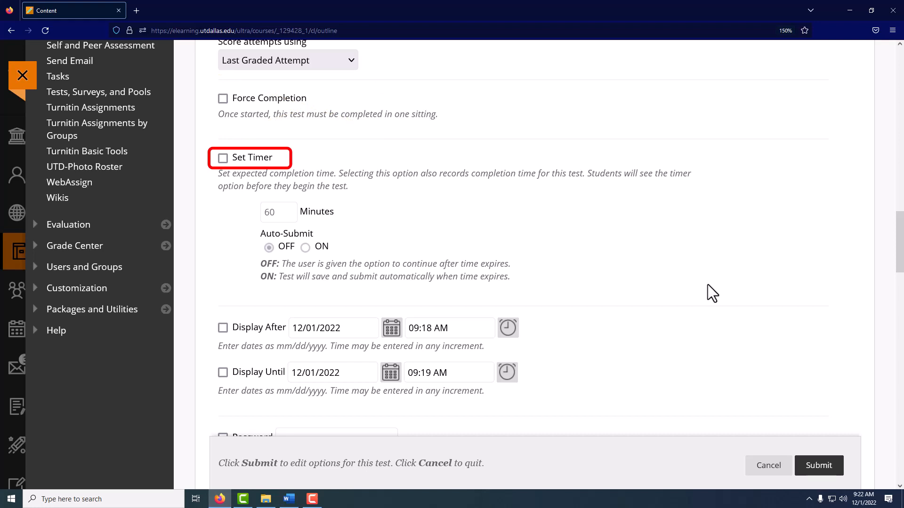
pyautogui.click(223, 158)
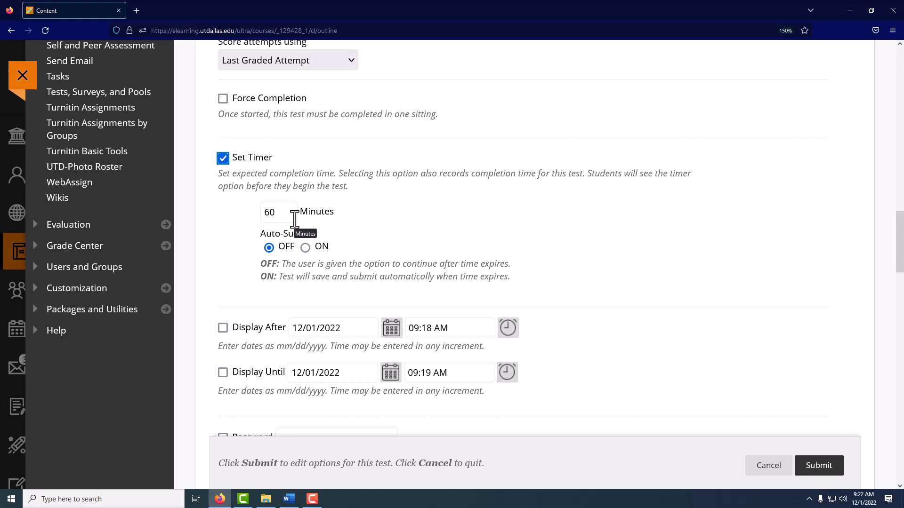
pyautogui.click(294, 219)
pyautogui.press('BackSpace')
pyautogui.press('BackSpace')
pyautogui.write('15')
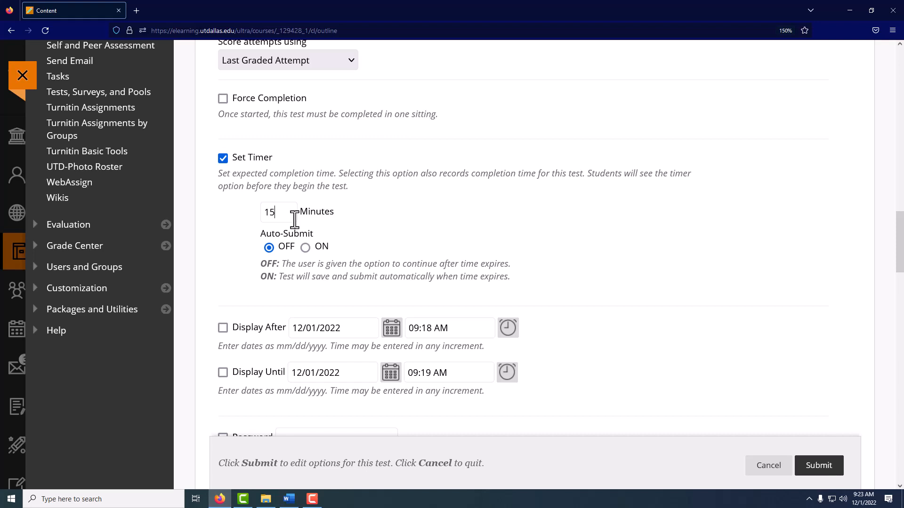
# - Submit the test options, leaving the display dates, password, exceptions, due date, self-assessment, feedback and presentation settings at their defaults
pyautogui.scroll(-5, 294, 219)
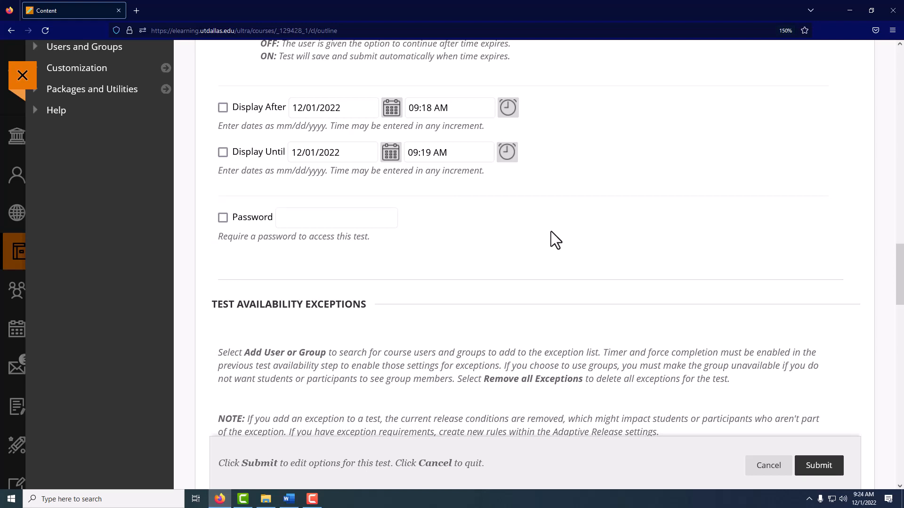
pyautogui.scroll(-5, 551, 231)
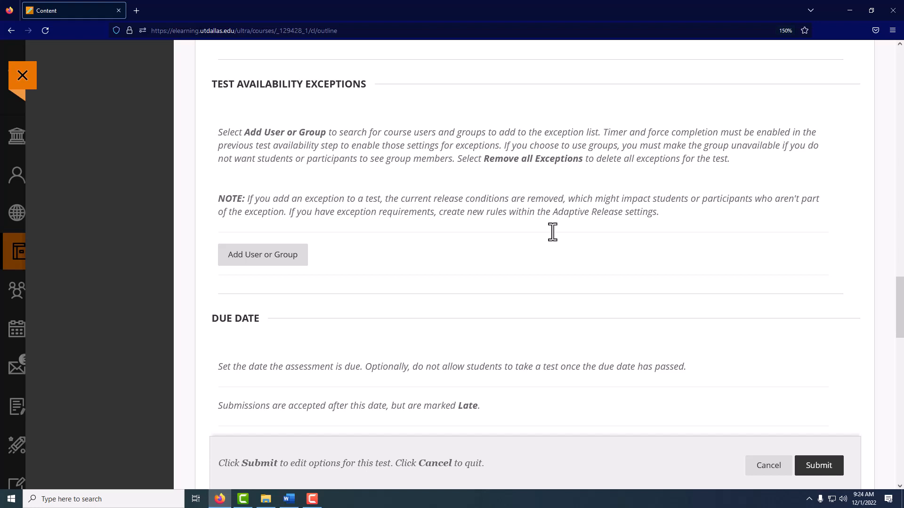
pyautogui.scroll(-5, 552, 232)
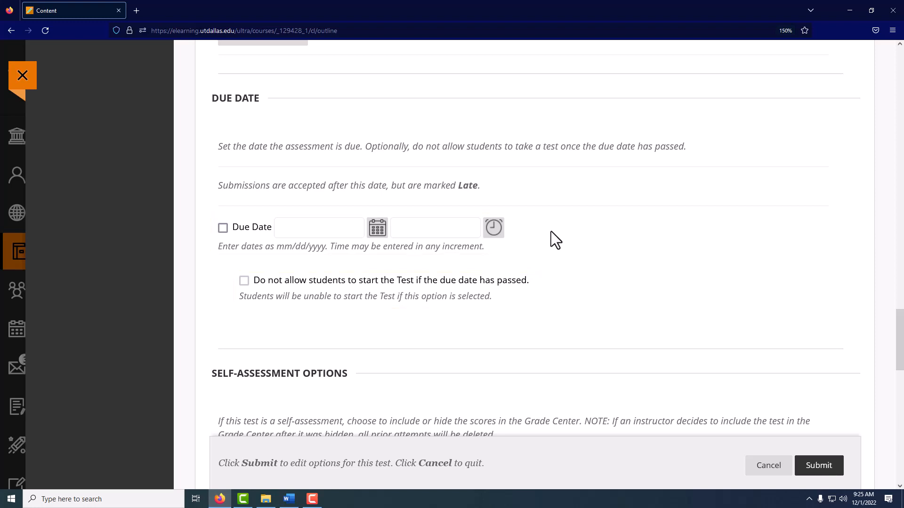
pyautogui.scroll(-5, 552, 233)
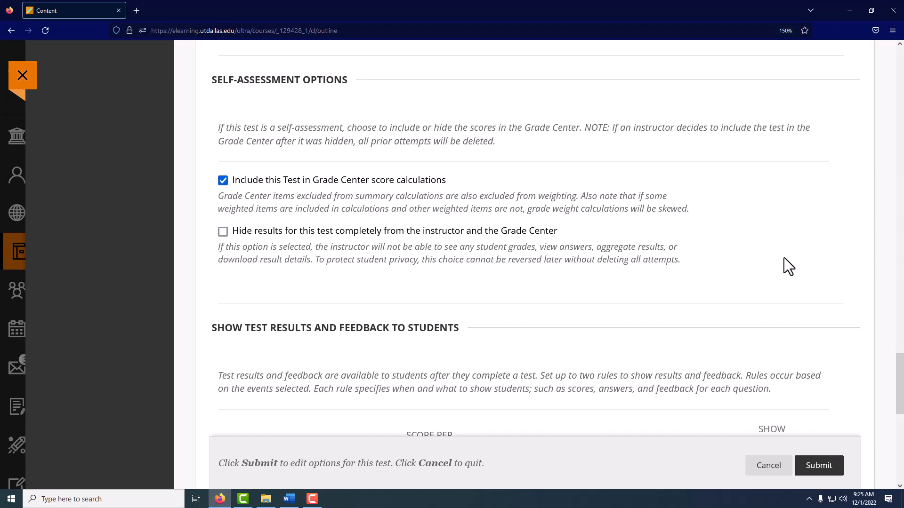
pyautogui.scroll(-6, 784, 258)
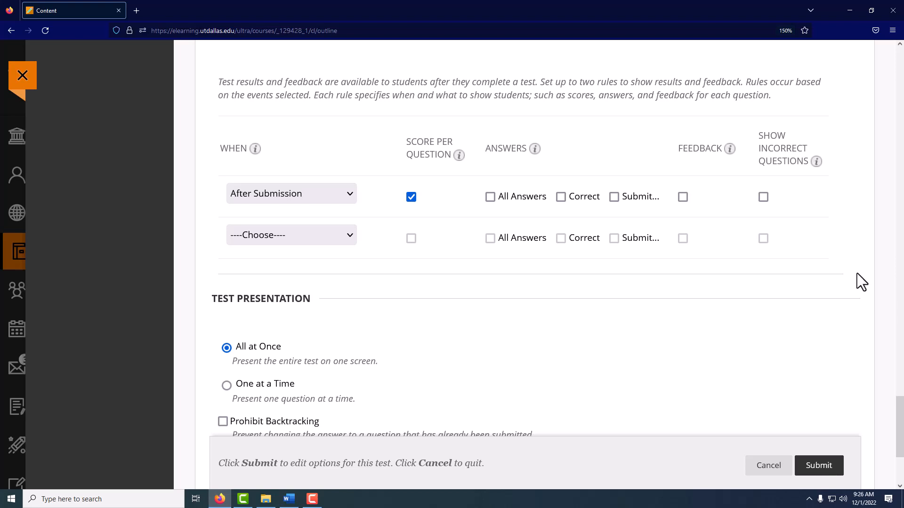
pyautogui.scroll(-3, 856, 273)
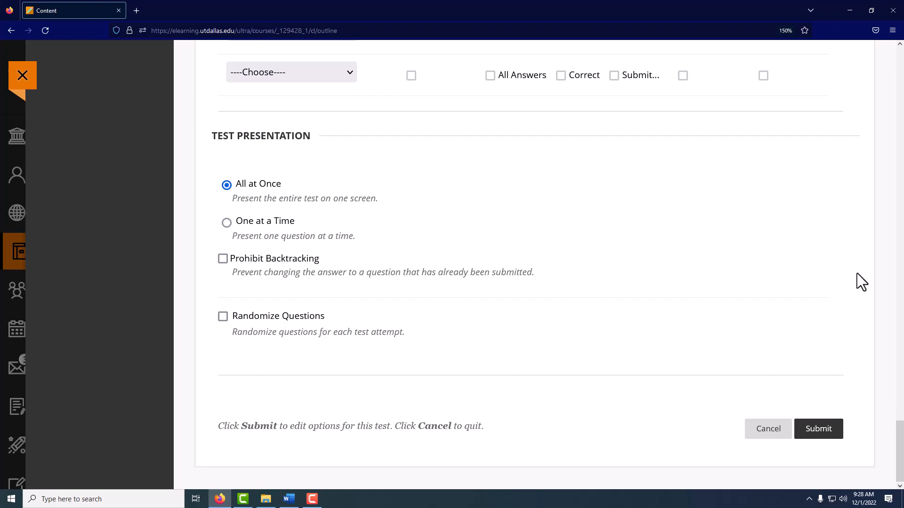
pyautogui.click(822, 432)
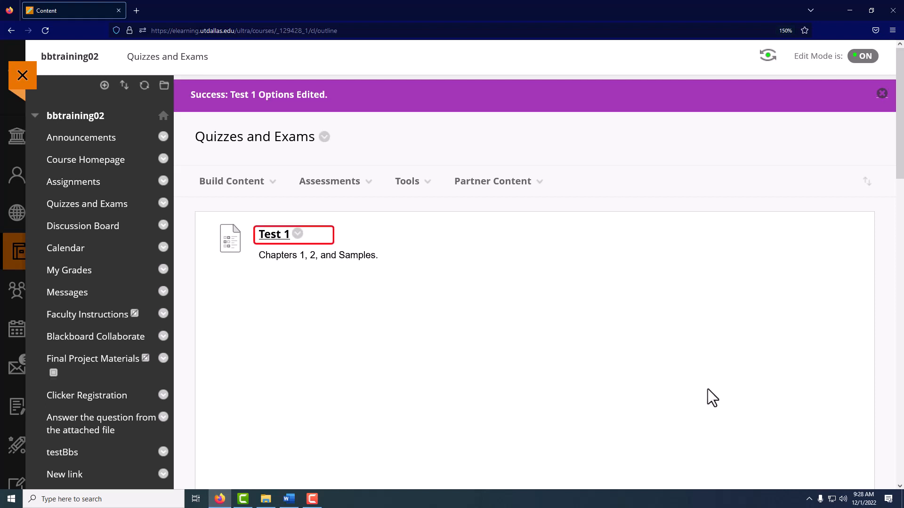
# - Examine the management options offered for Test 1 in Quizzes and Exams
pyautogui.click(297, 234)
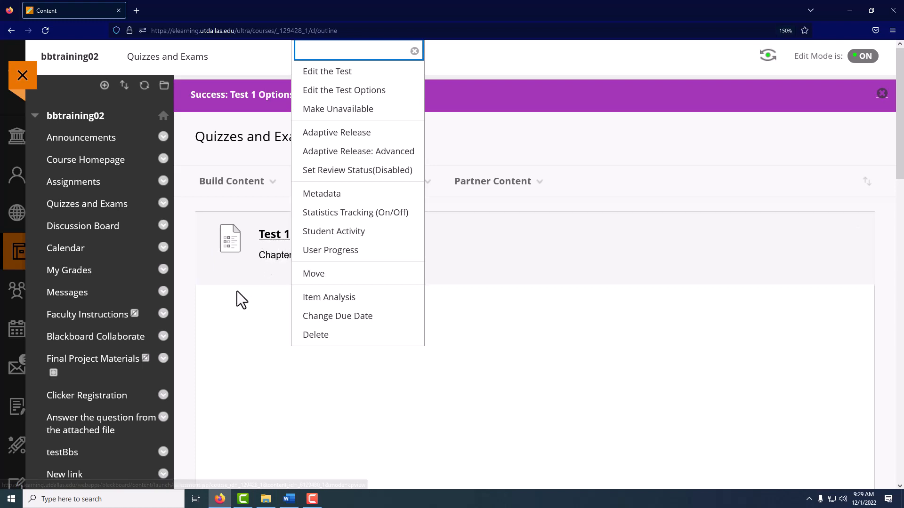
pyautogui.scroll(-2, 219, 306)
pyautogui.click(219, 306)
# - Open the Full Grade Center from course management and locate the Test 1 column
pyautogui.scroll(-10, 219, 306)
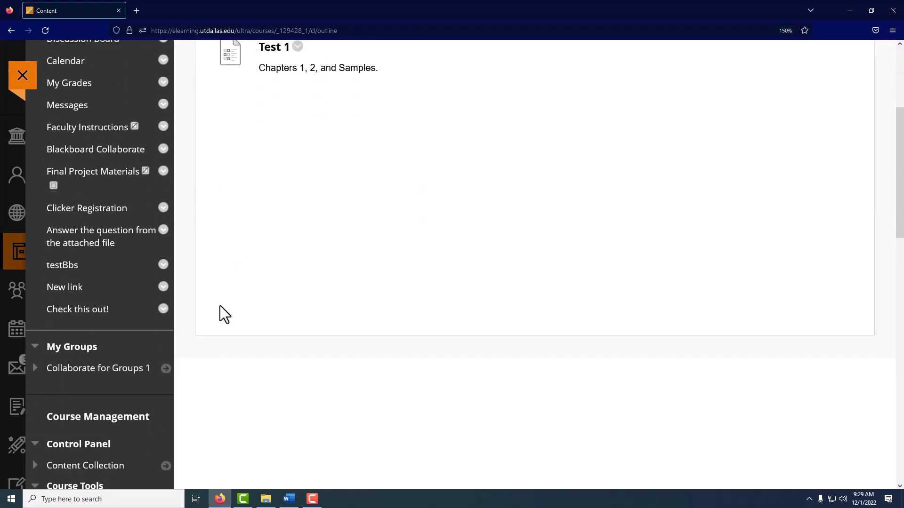
pyautogui.click(117, 235)
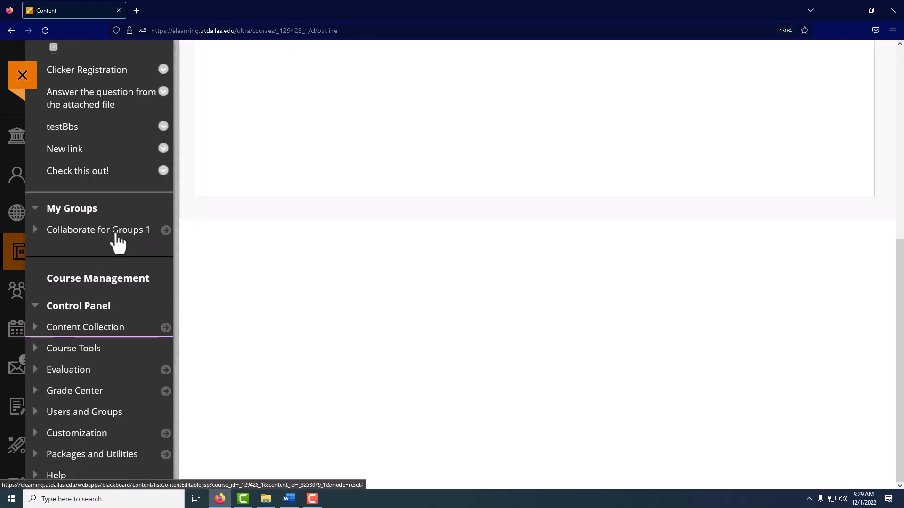
pyautogui.click(106, 398)
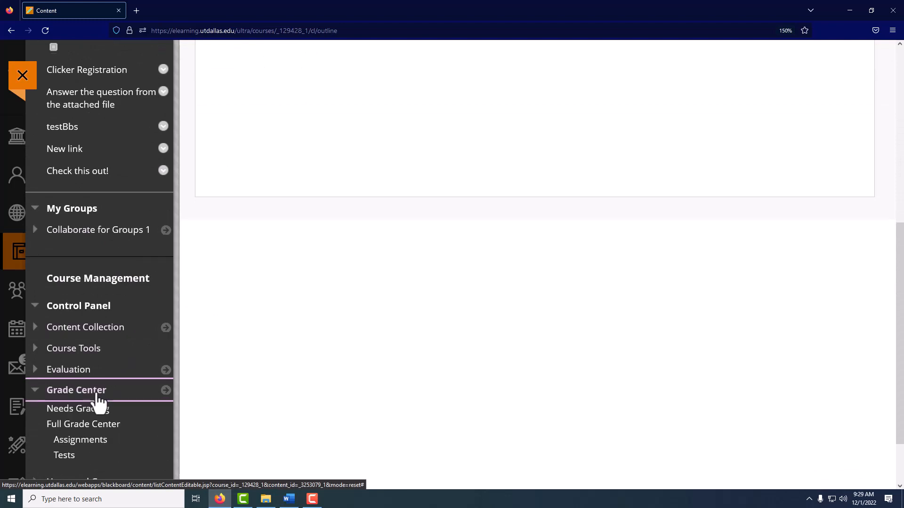
pyautogui.scroll(-2, 95, 393)
pyautogui.click(94, 360)
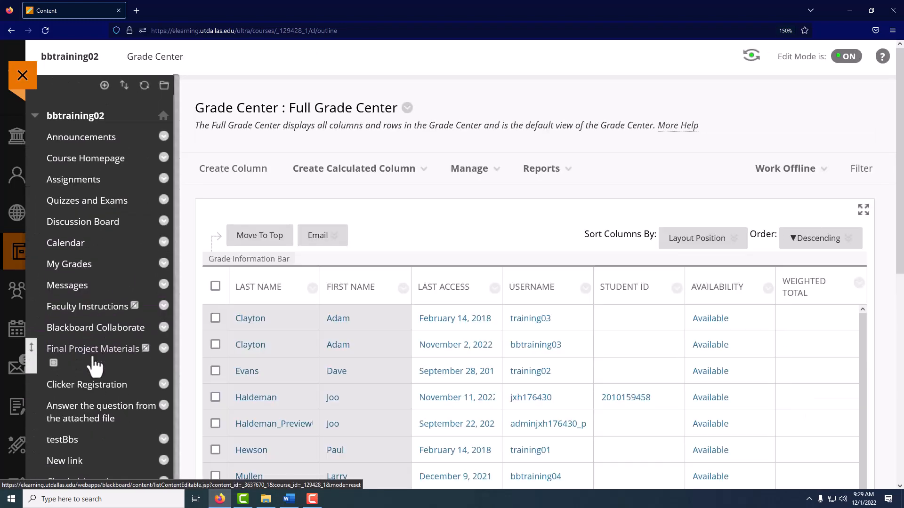
pyautogui.scroll(-5, 584, 361)
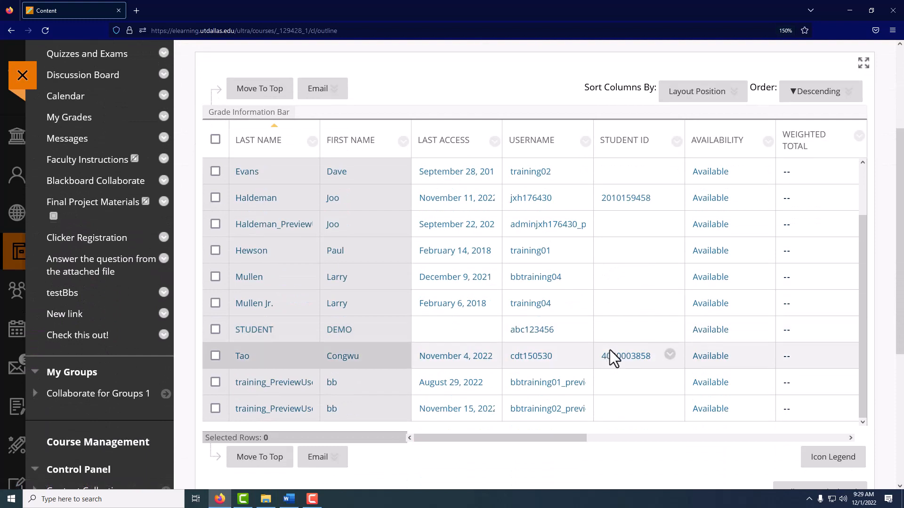
pyautogui.moveTo(533, 437); pyautogui.dragTo(866, 425)
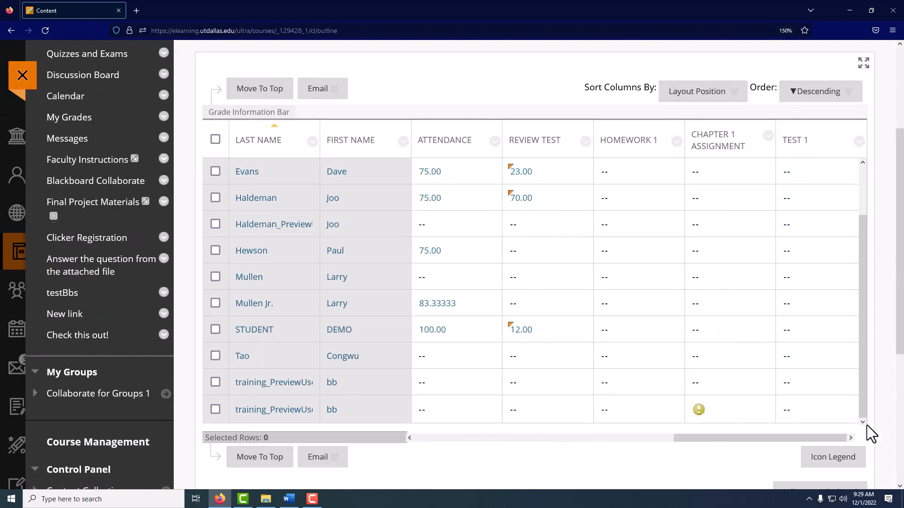